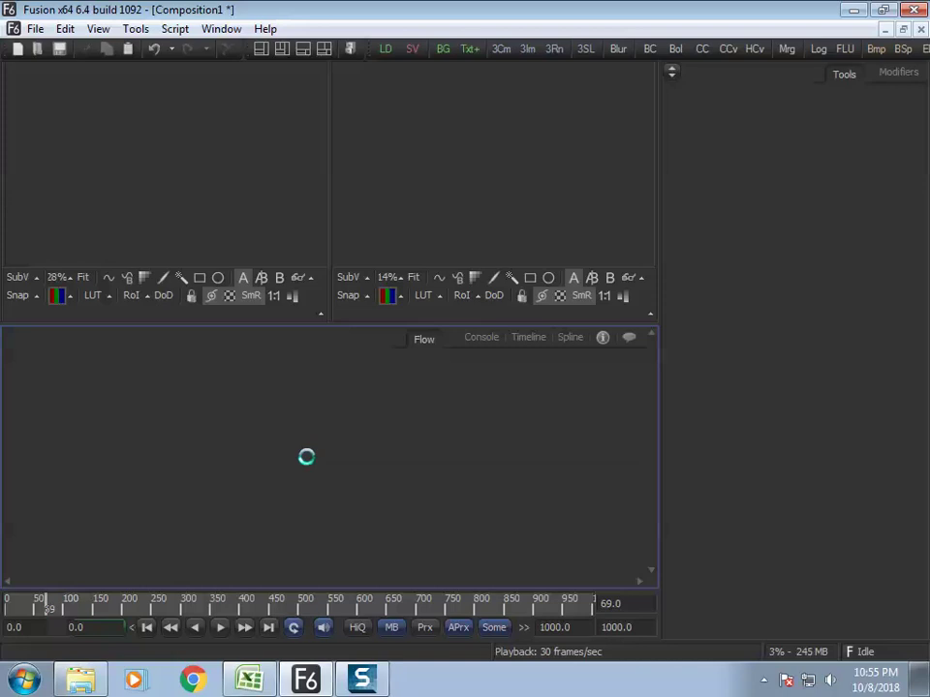
Remove the existing animation from the Write On Start and End values of the Text1 node and go to frame 0
{"action": "left_click", "coordinate": [276, 445]}
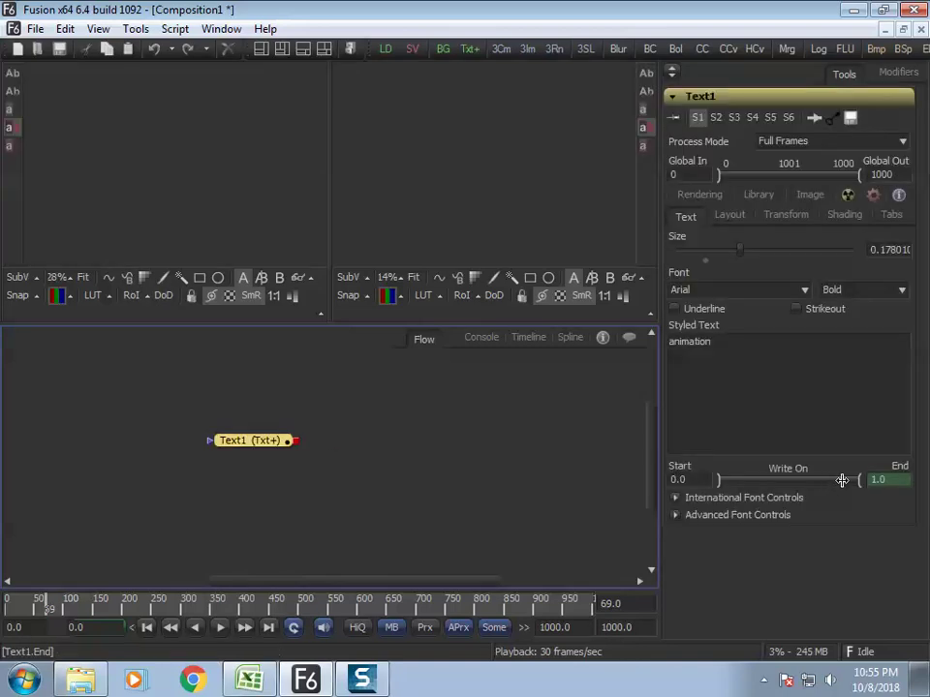
{"action": "right_click", "coordinate": [860, 480]}
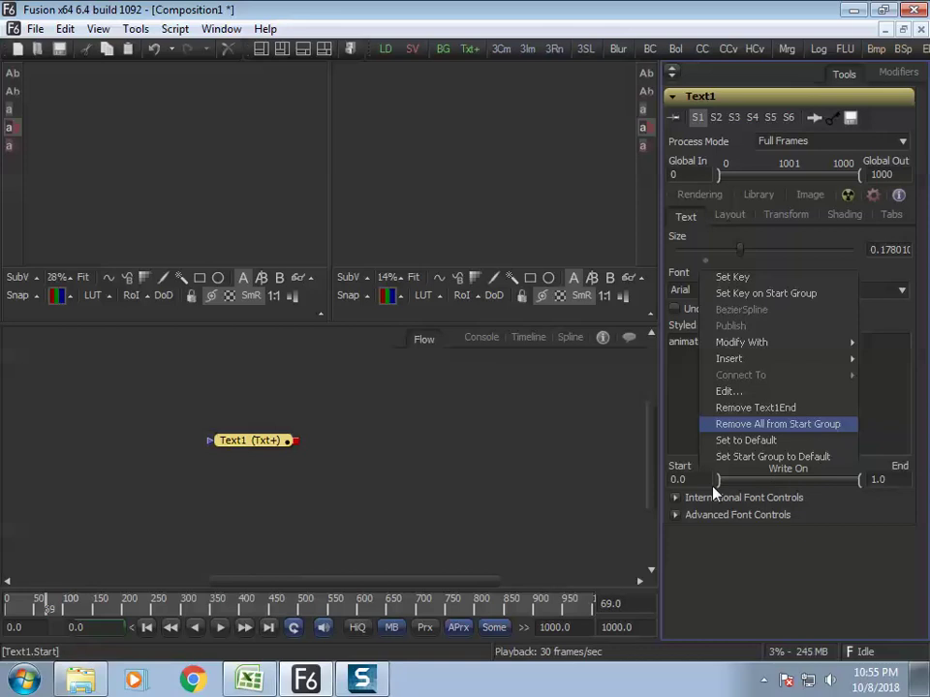
{"action": "left_click", "coordinate": [308, 455]}
{"action": "left_click_drag", "start_coordinate": [308, 455], "coordinate": [265, 456]}
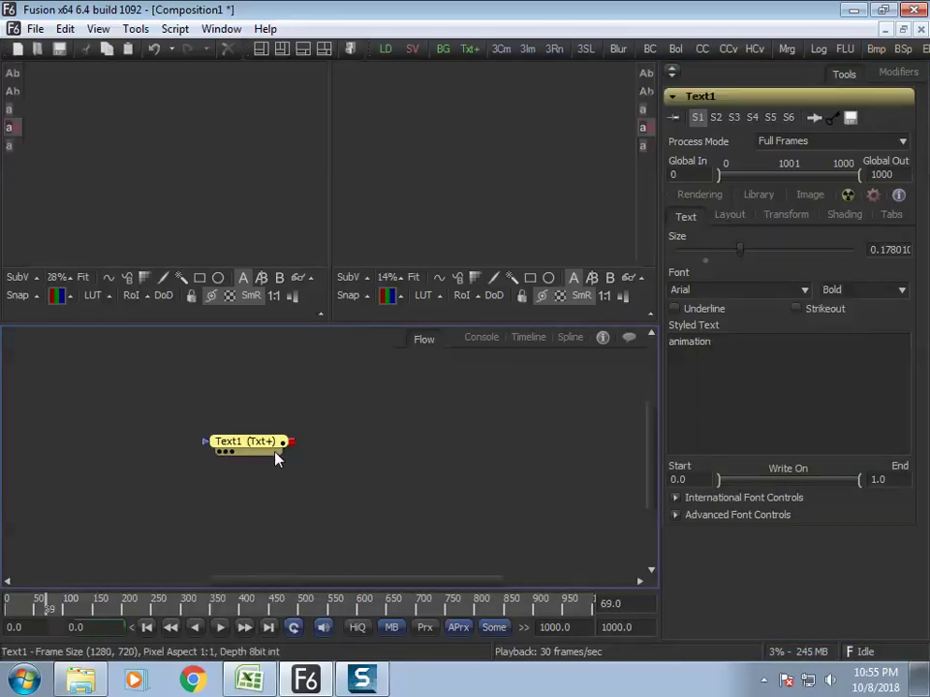
{"action": "left_click", "coordinate": [426, 473]}
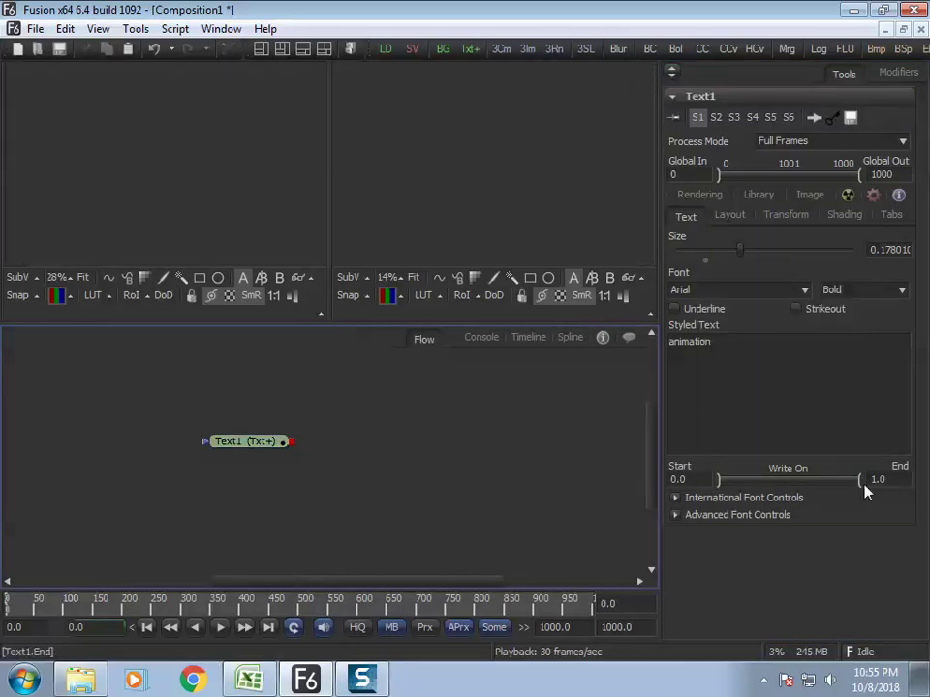
Show the Text1 node in the first viewer and narrow its Write On range to about 0.192–0.272
{"action": "mouse_move", "coordinate": [859, 480]}
{"action": "left_mouse_down"}
{"action": "mouse_move", "coordinate": [809, 484]}
{"action": "mouse_move", "coordinate": [859, 481]}
{"action": "left_mouse_up"}
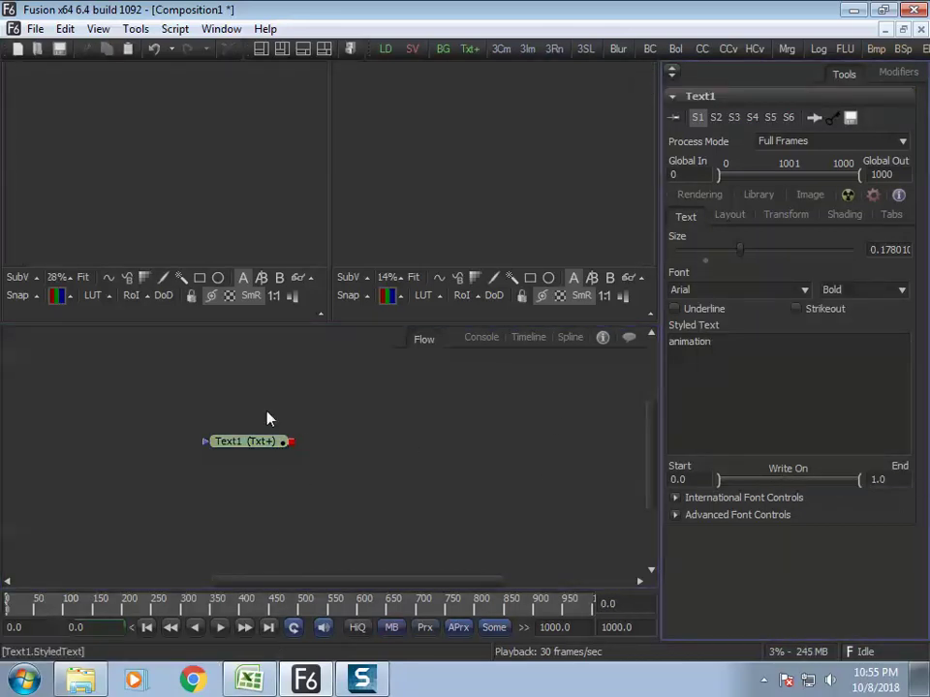
{"action": "left_click_drag", "start_coordinate": [257, 443], "coordinate": [243, 239]}
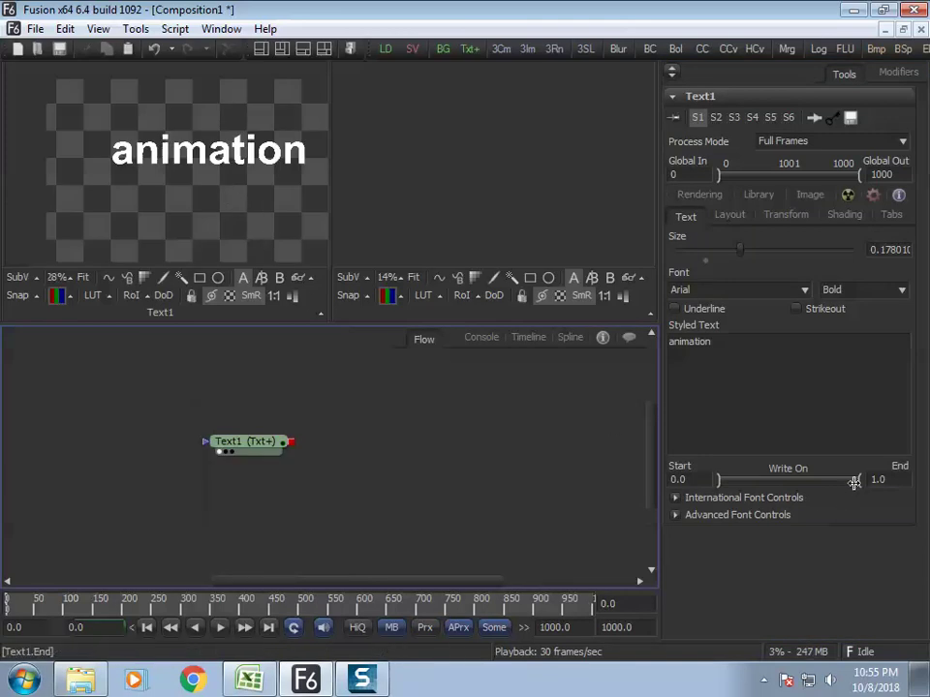
{"action": "left_click_drag", "start_coordinate": [859, 481], "coordinate": [751, 484]}
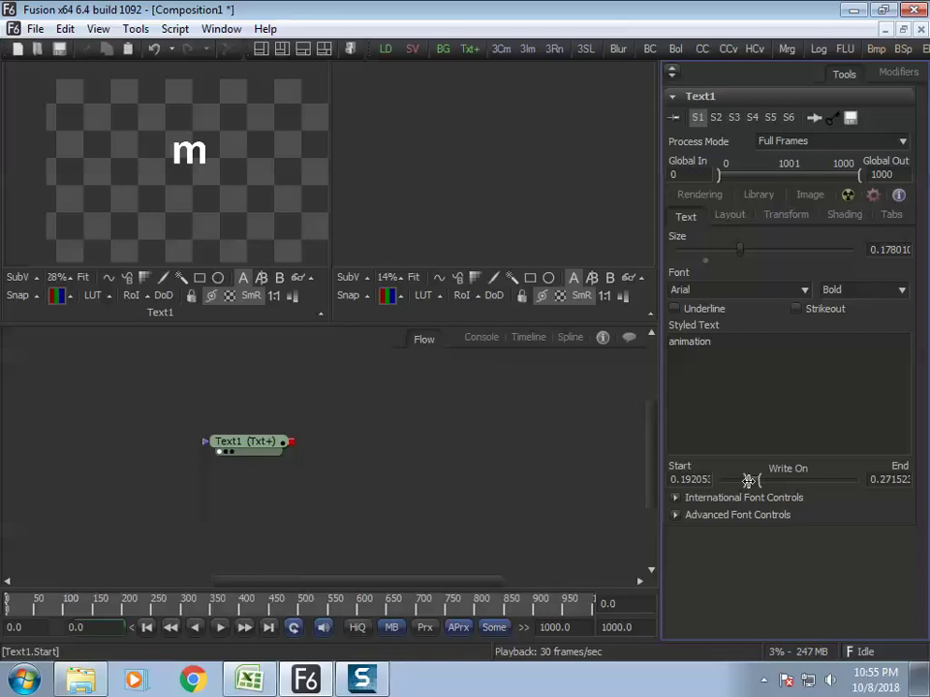
Animate Write On Start and End at frame 0, with the range at about 0.0–0.046
{"action": "right_click", "coordinate": [751, 484]}
{"action": "left_click", "coordinate": [784, 312]}
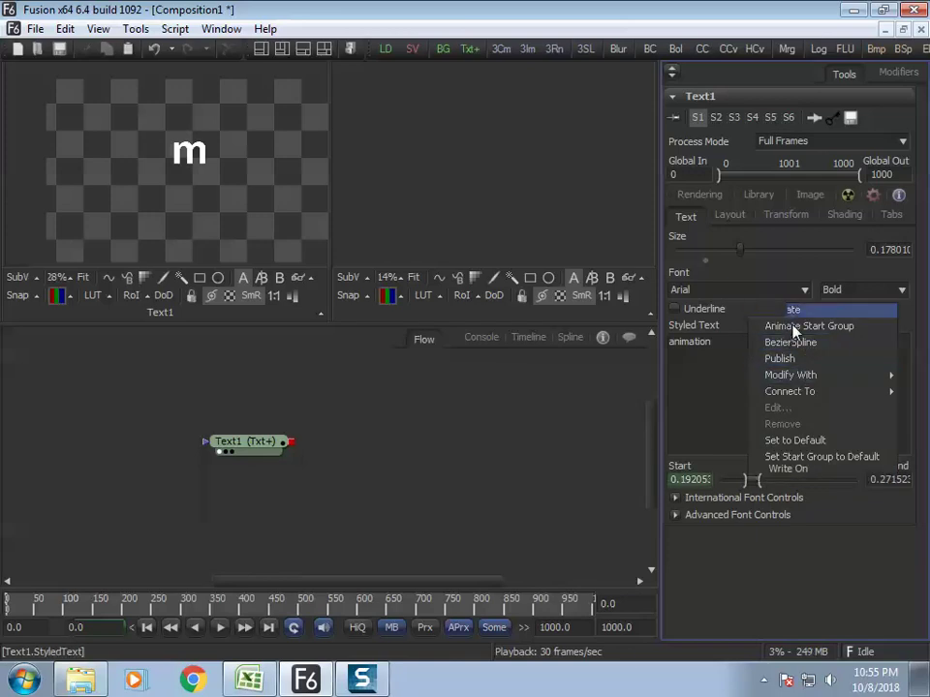
{"action": "right_click", "coordinate": [756, 479]}
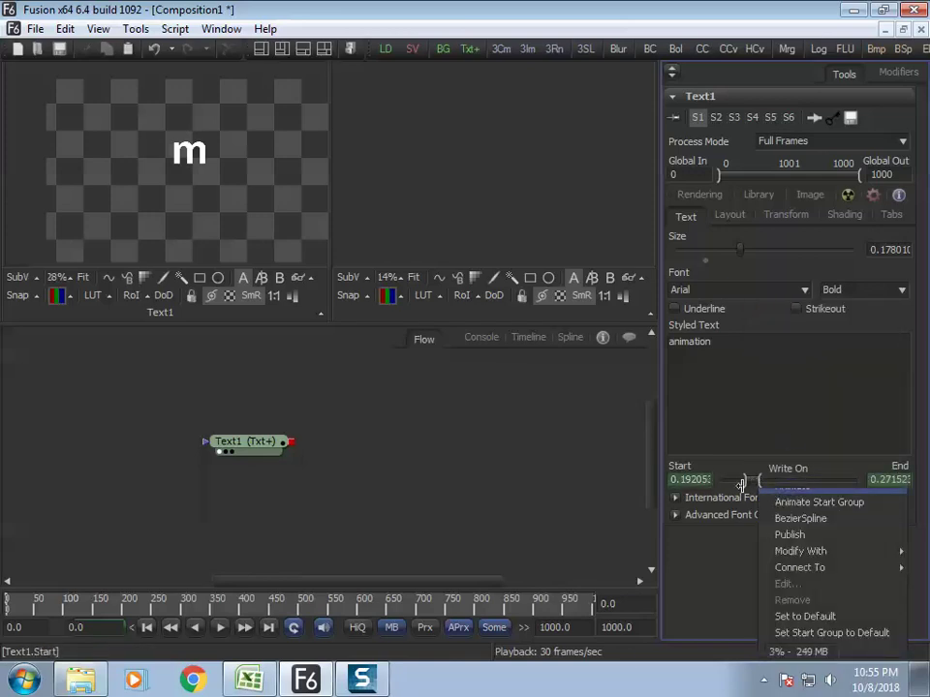
{"action": "left_click_drag", "start_coordinate": [754, 483], "coordinate": [731, 489]}
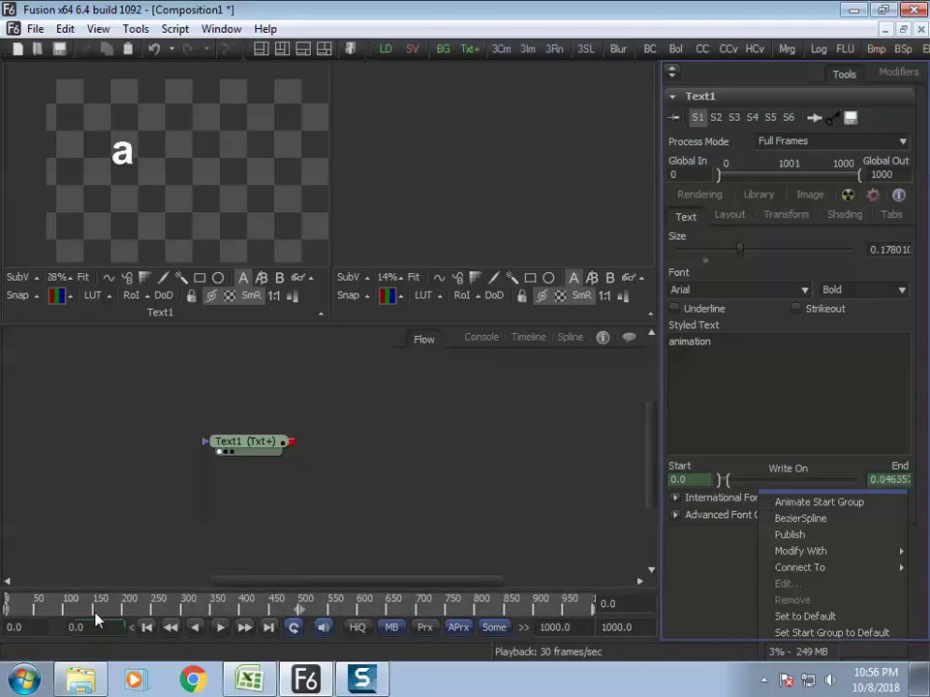
At frame 50, shift the Write On range to about 0.563–0.609 and play back the animation
{"action": "left_click", "coordinate": [39, 610]}
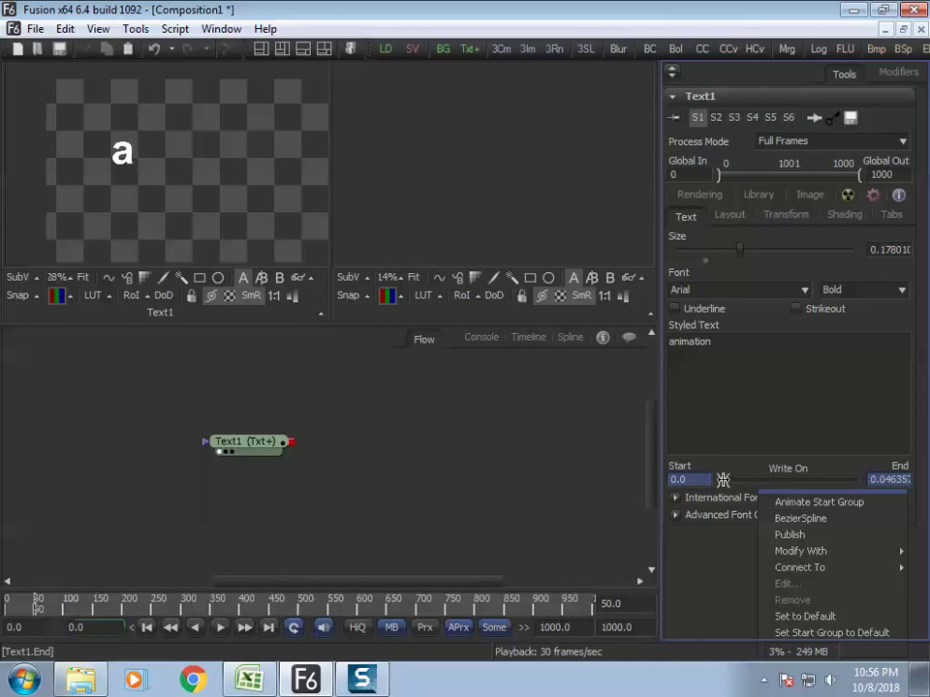
{"action": "left_click_drag", "start_coordinate": [722, 479], "coordinate": [797, 480]}
{"action": "key", "text": "space"}
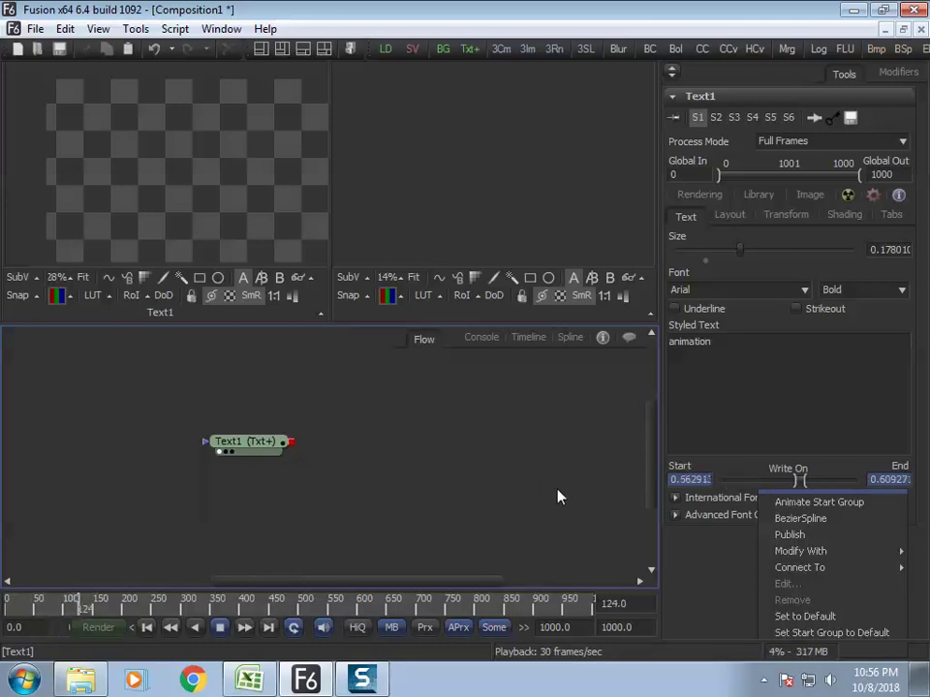
{"action": "key", "text": "space"}
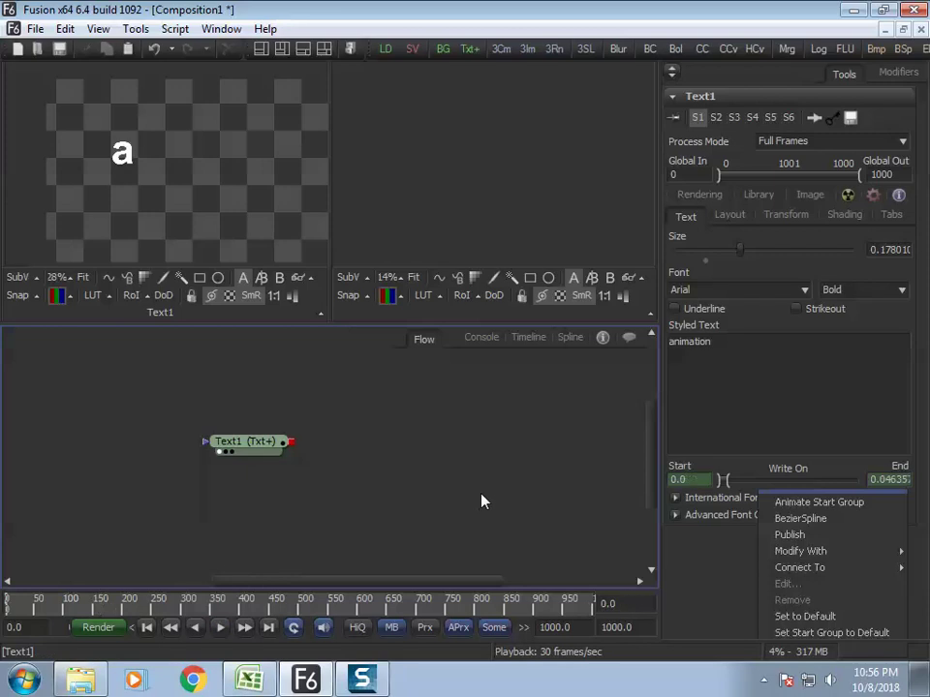
Display the Write On Start and End splines, select all their keyframes, and set them to loop
{"action": "left_click", "coordinate": [568, 340]}
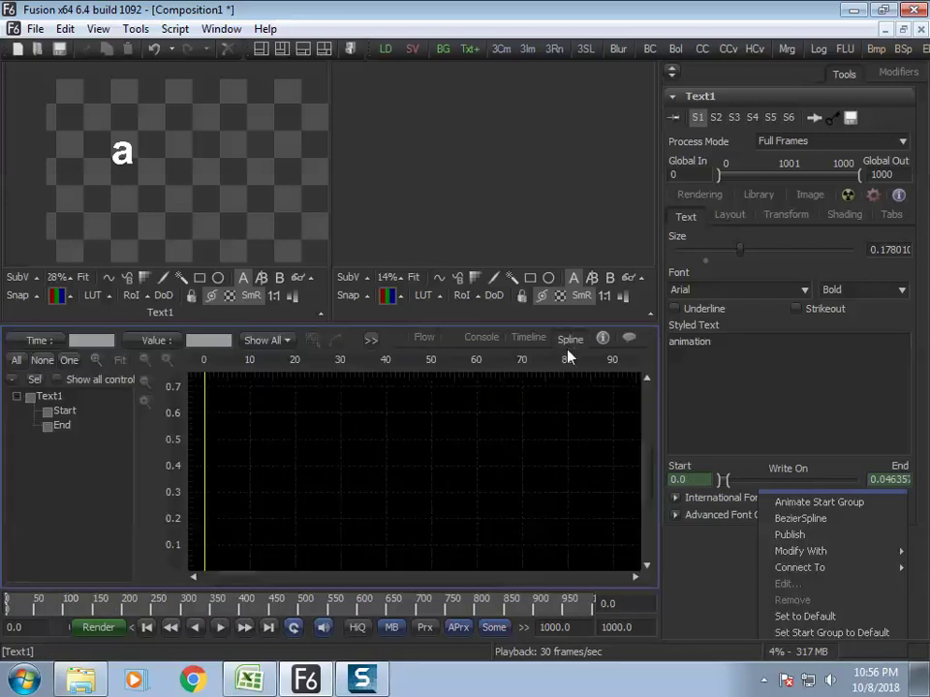
{"action": "left_click", "coordinate": [48, 411]}
{"action": "left_click", "coordinate": [48, 425]}
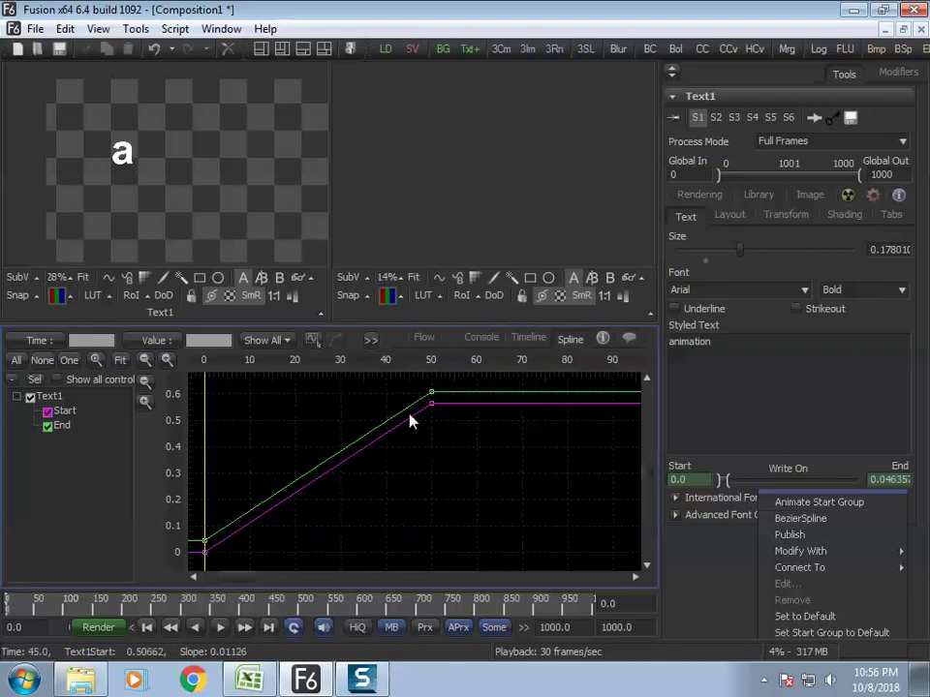
{"action": "left_click_drag", "start_coordinate": [458, 386], "coordinate": [183, 580]}
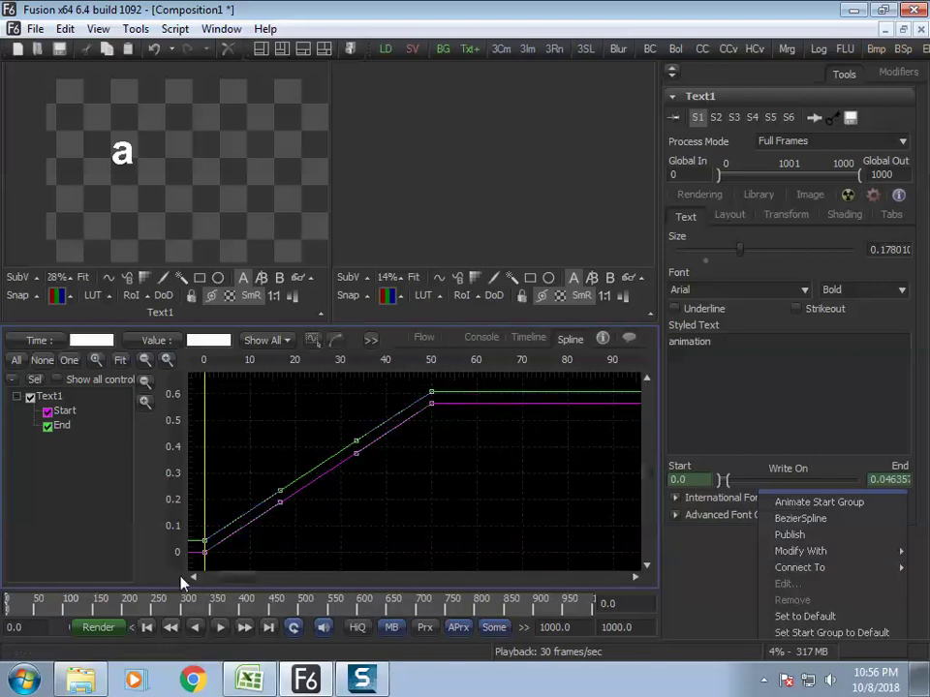
{"action": "left_click", "coordinate": [371, 339]}
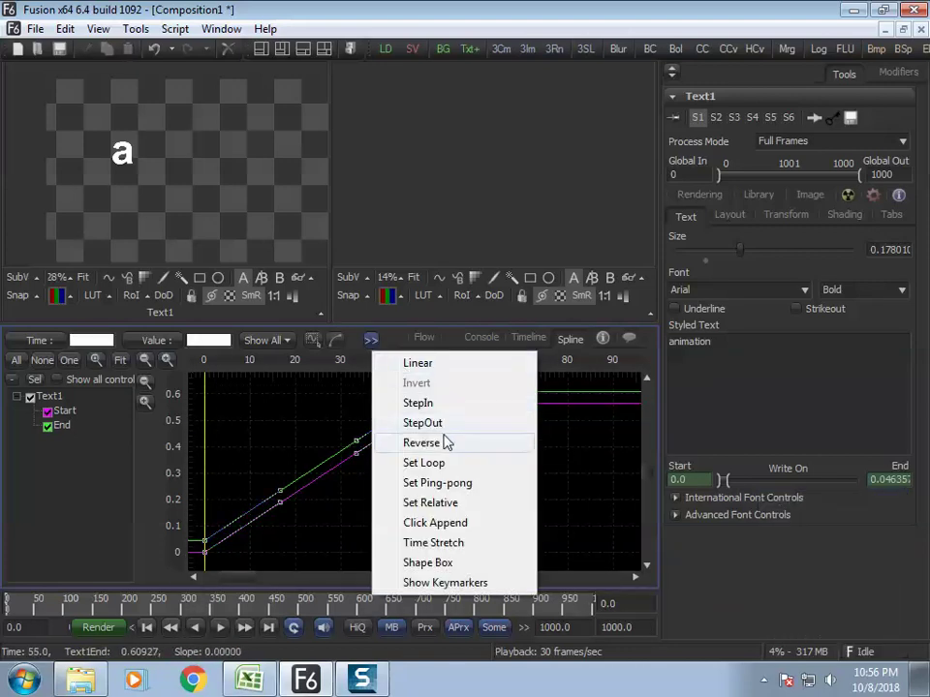
{"action": "left_click", "coordinate": [440, 464]}
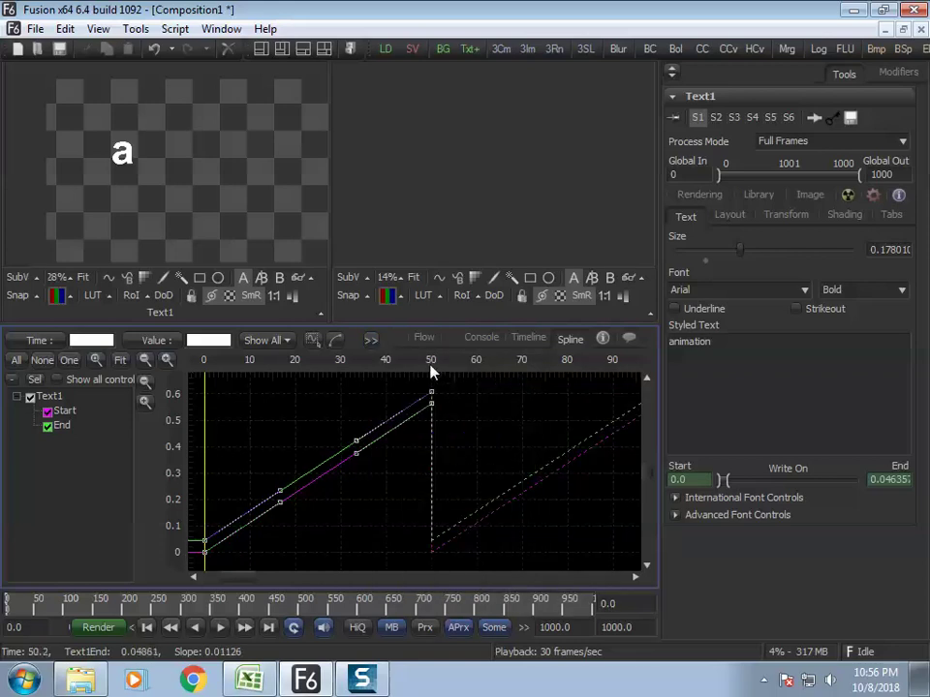
Set the selected Start and End splines to ping-pong and play back the animation
{"action": "left_click", "coordinate": [372, 339]}
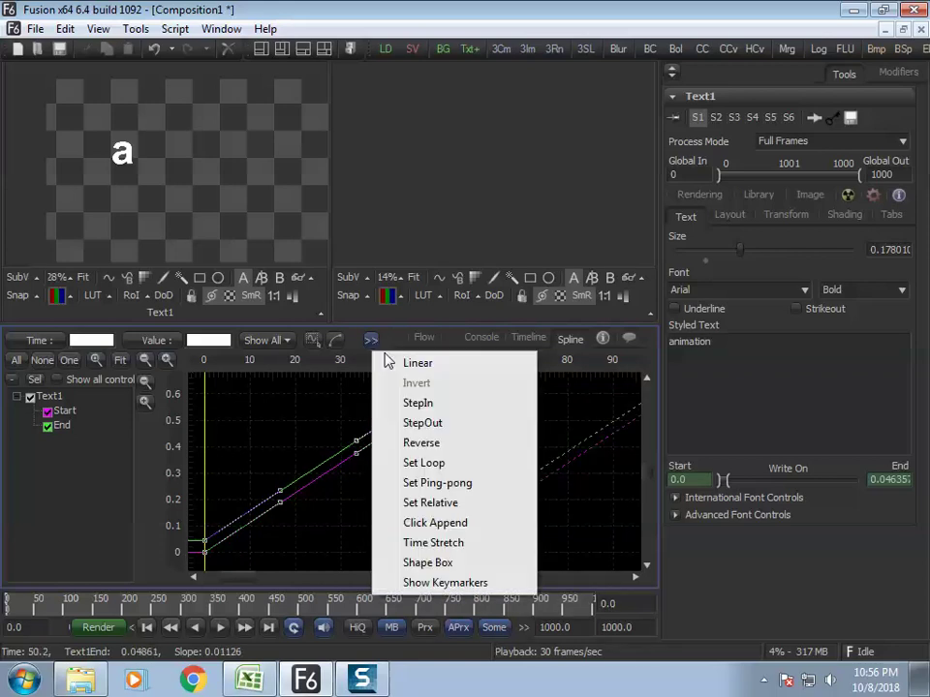
{"action": "left_click", "coordinate": [438, 483]}
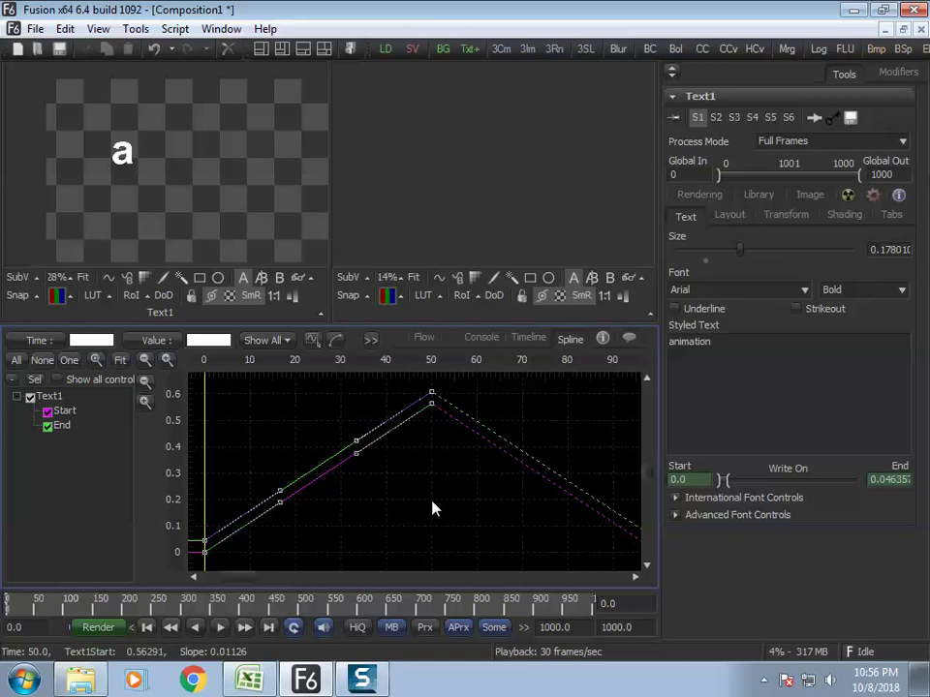
{"action": "mouse_move", "coordinate": [254, 359]}
{"action": "left_mouse_down"}
{"action": "mouse_move", "coordinate": [291, 359]}
{"action": "mouse_move", "coordinate": [238, 359]}
{"action": "left_mouse_up"}
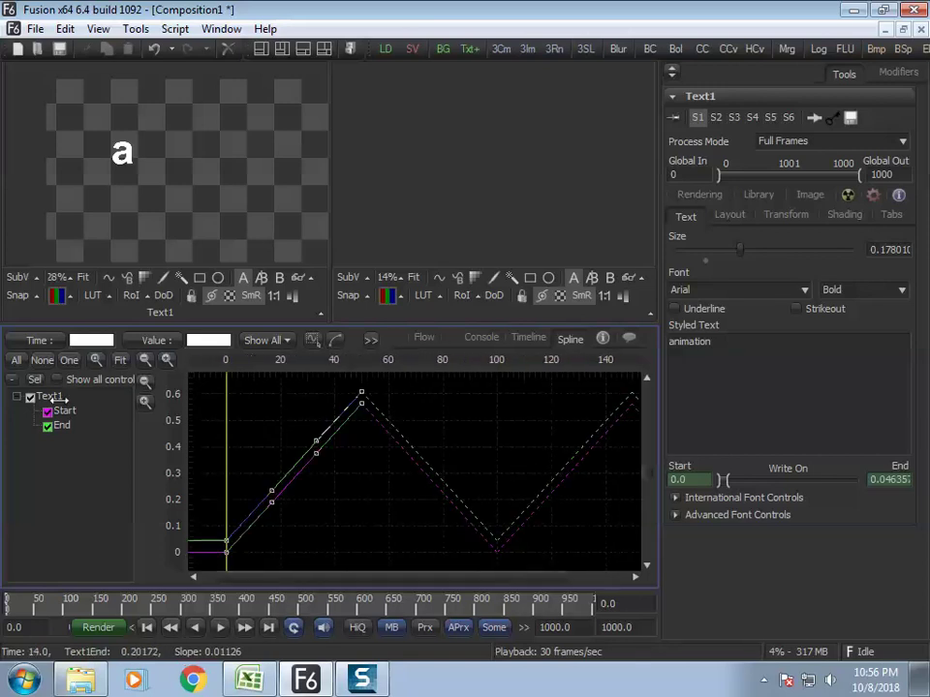
{"action": "key", "text": "space"}
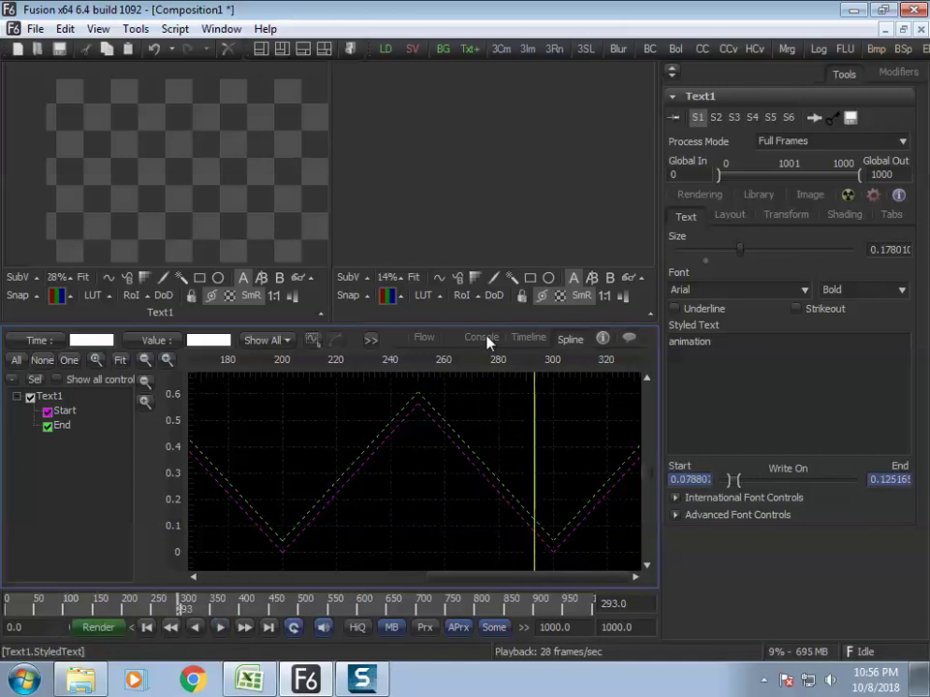
Remove all animation from Text1's Write On Start group and reset the range to 0.0–1.0
{"action": "left_click", "coordinate": [424, 338]}
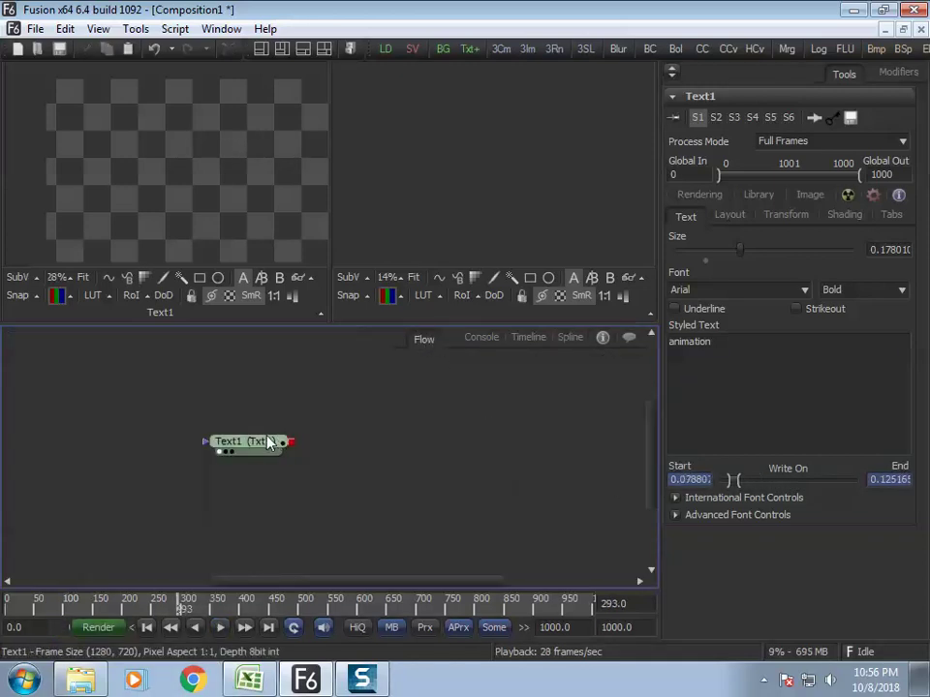
{"action": "left_click", "coordinate": [291, 446]}
{"action": "right_click", "coordinate": [731, 481]}
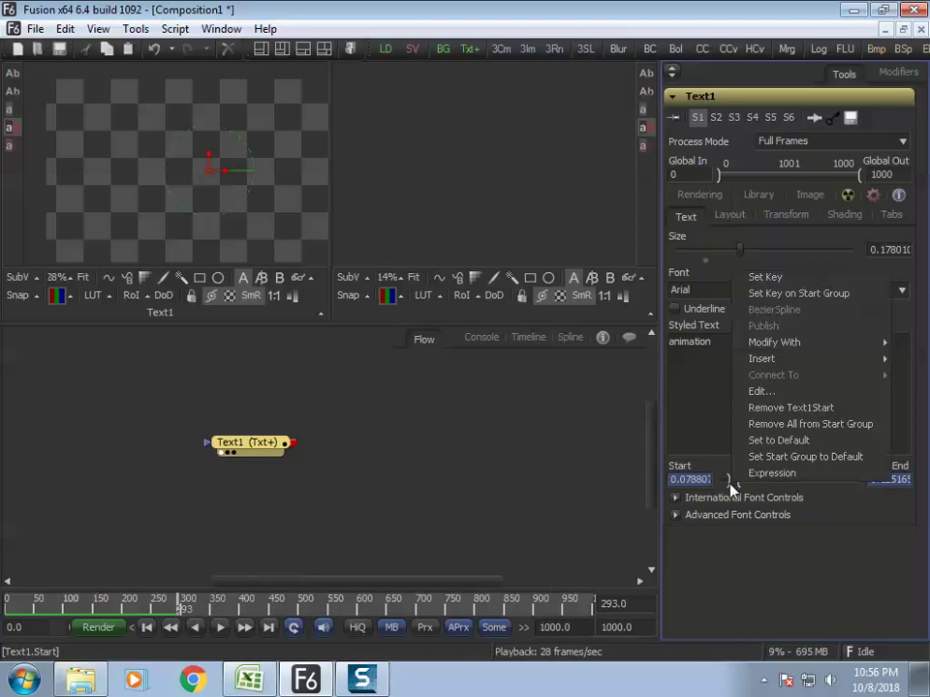
{"action": "left_click", "coordinate": [796, 432]}
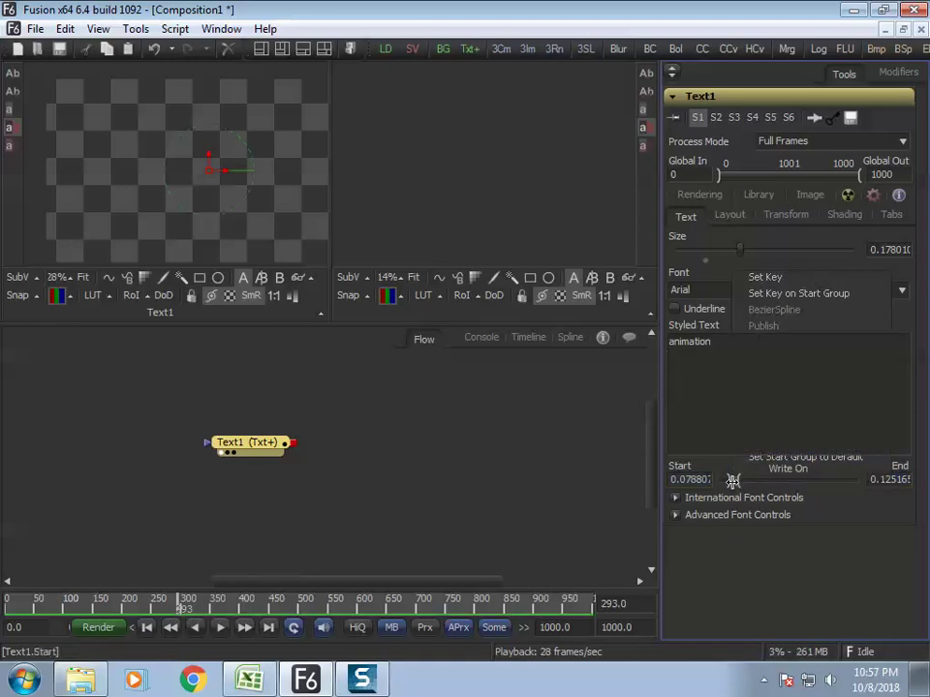
{"action": "left_click_drag", "start_coordinate": [733, 479], "coordinate": [859, 480]}
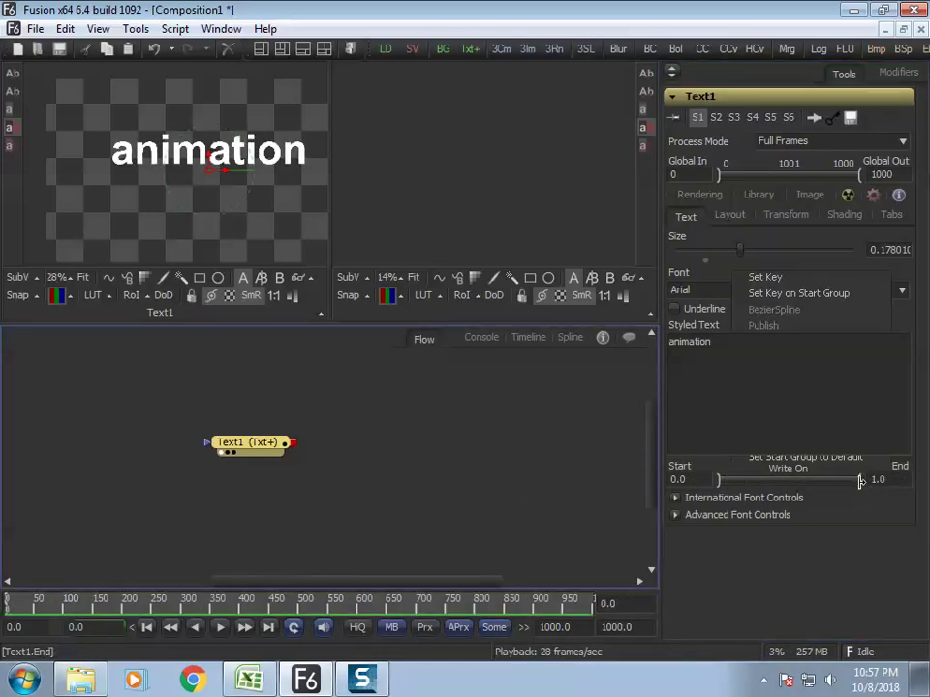
Animate Text1's Write On range from about 0.0–0.053 at frame 0 to about 0.636–0.689 at frame 49
{"action": "right_click", "coordinate": [861, 484]}
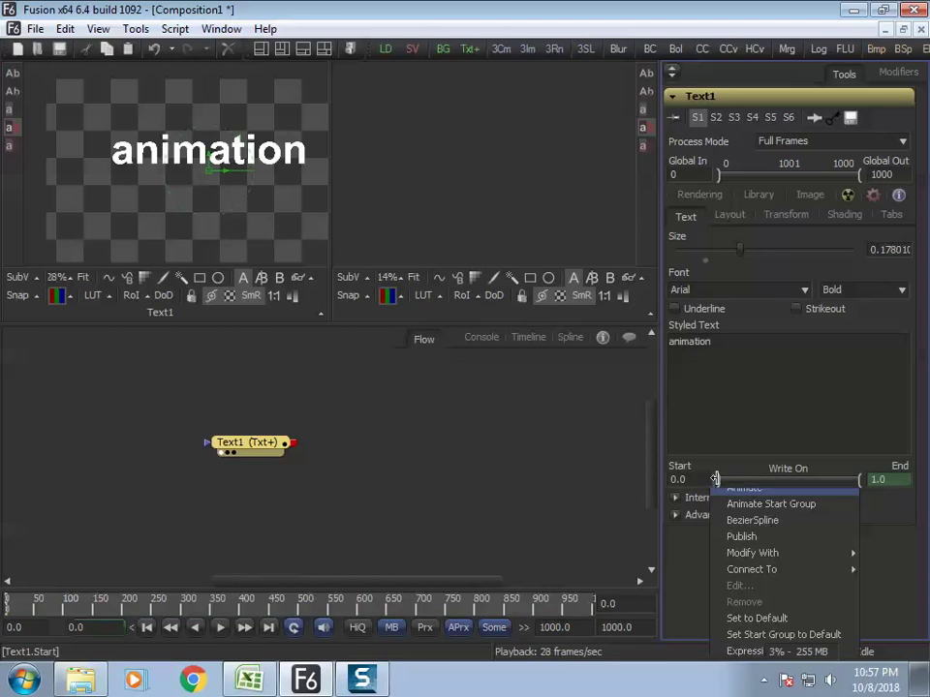
{"action": "right_click", "coordinate": [718, 482]}
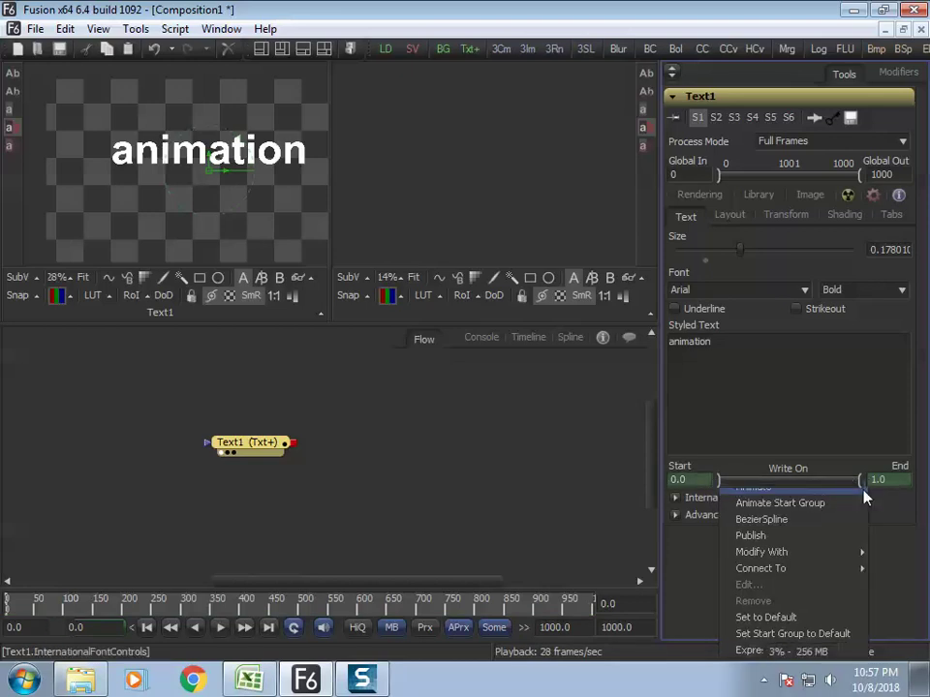
{"action": "left_click_drag", "start_coordinate": [860, 481], "coordinate": [736, 490]}
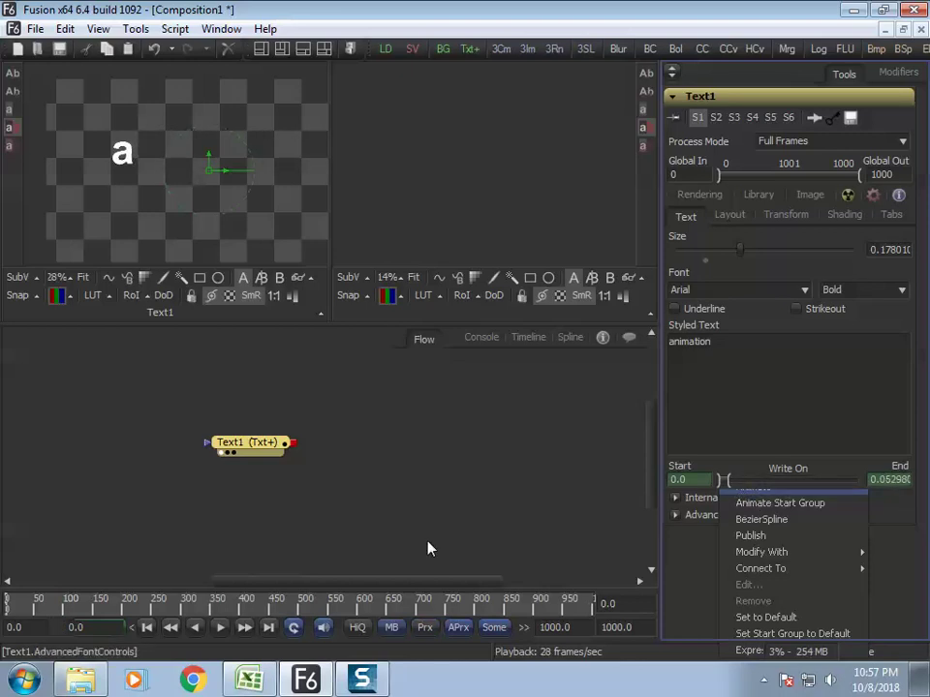
{"action": "left_click", "coordinate": [37, 604]}
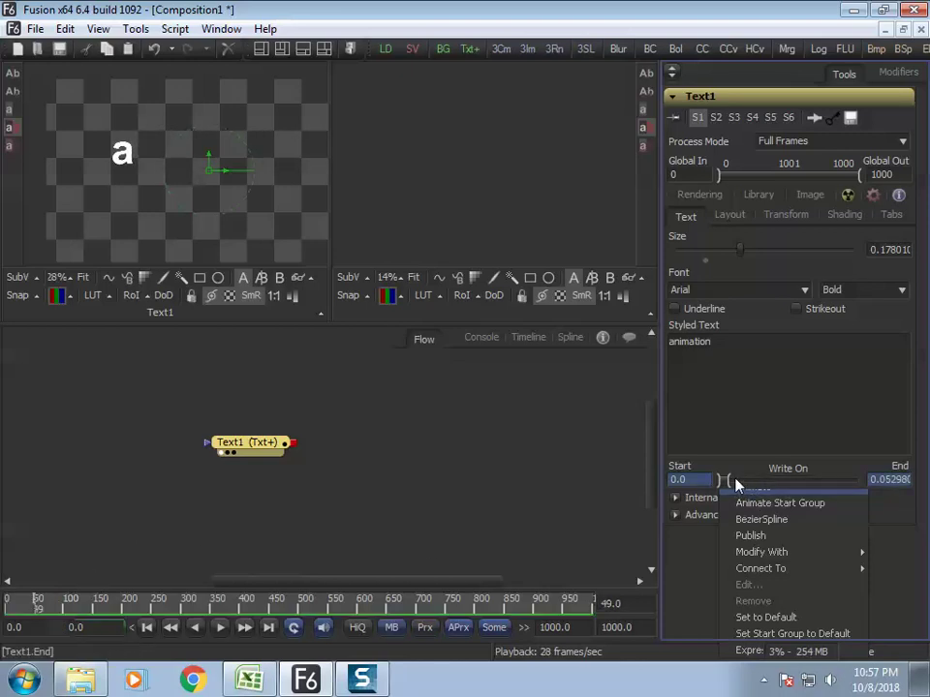
{"action": "left_click_drag", "start_coordinate": [722, 481], "coordinate": [815, 486]}
Display Text1's Write On Start and End splines in the spline editor and fit them to the view
{"action": "left_click", "coordinate": [579, 340]}
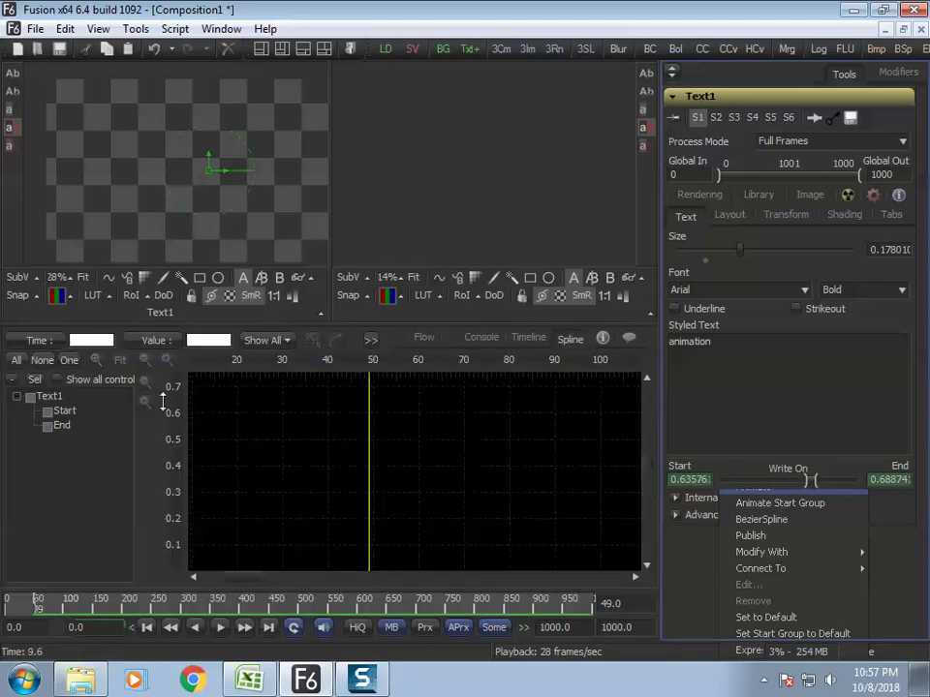
{"action": "left_click", "coordinate": [47, 411]}
{"action": "left_click", "coordinate": [48, 425]}
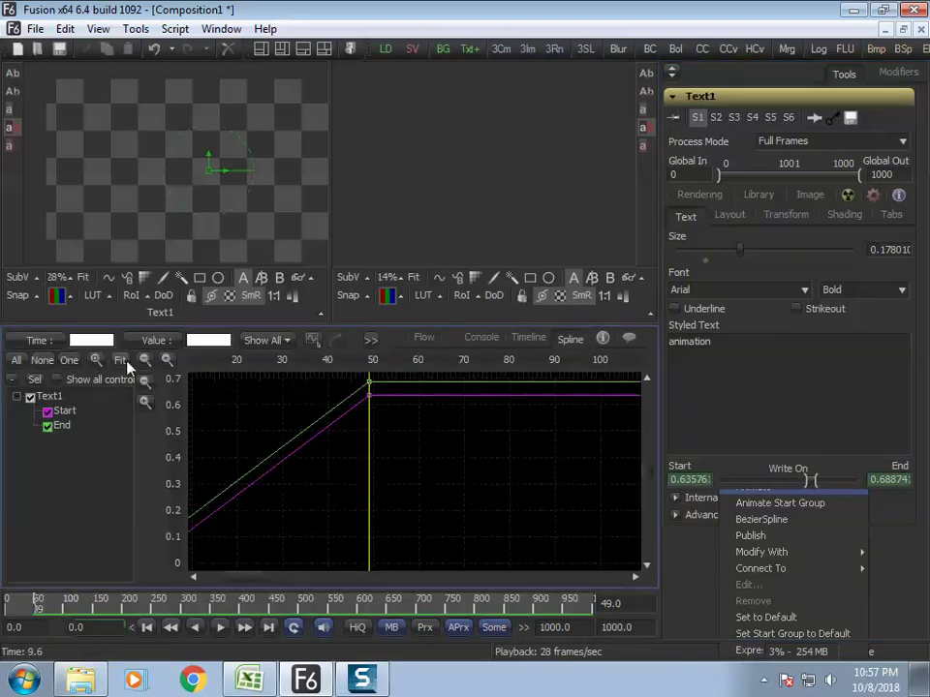
{"action": "left_click", "coordinate": [122, 361]}
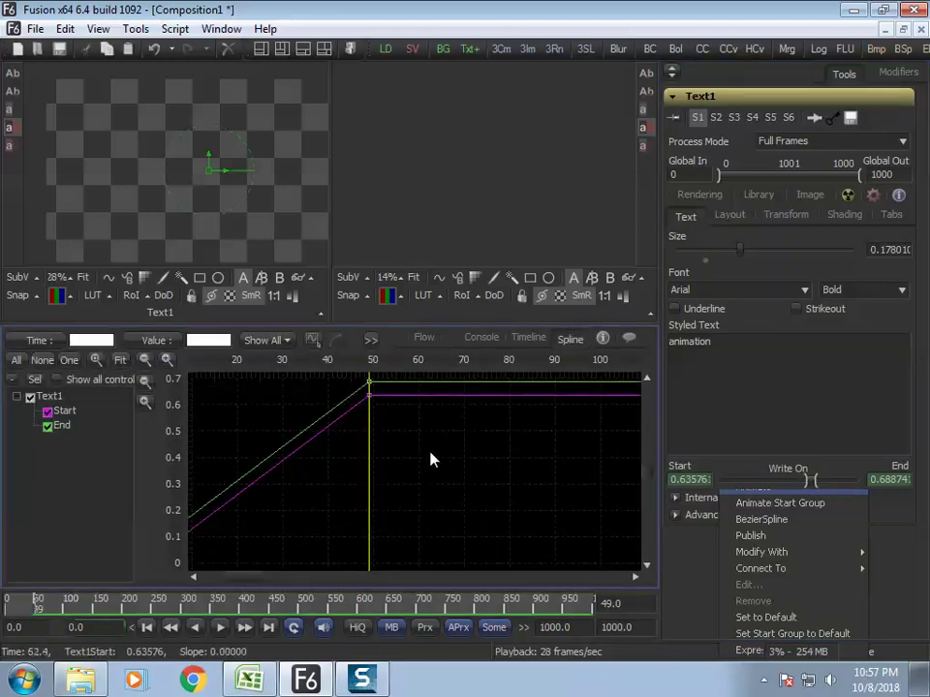
Select all keyframes on the Write On Start and End splines and set them to ping-pong
{"action": "key", "text": "ctrl+a"}
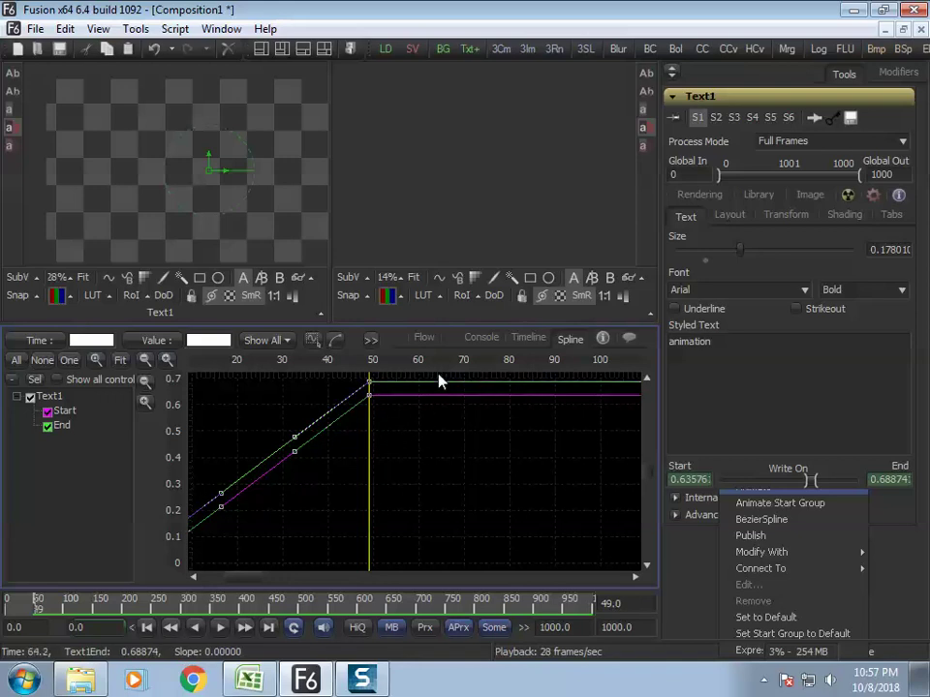
{"action": "left_click", "coordinate": [372, 339]}
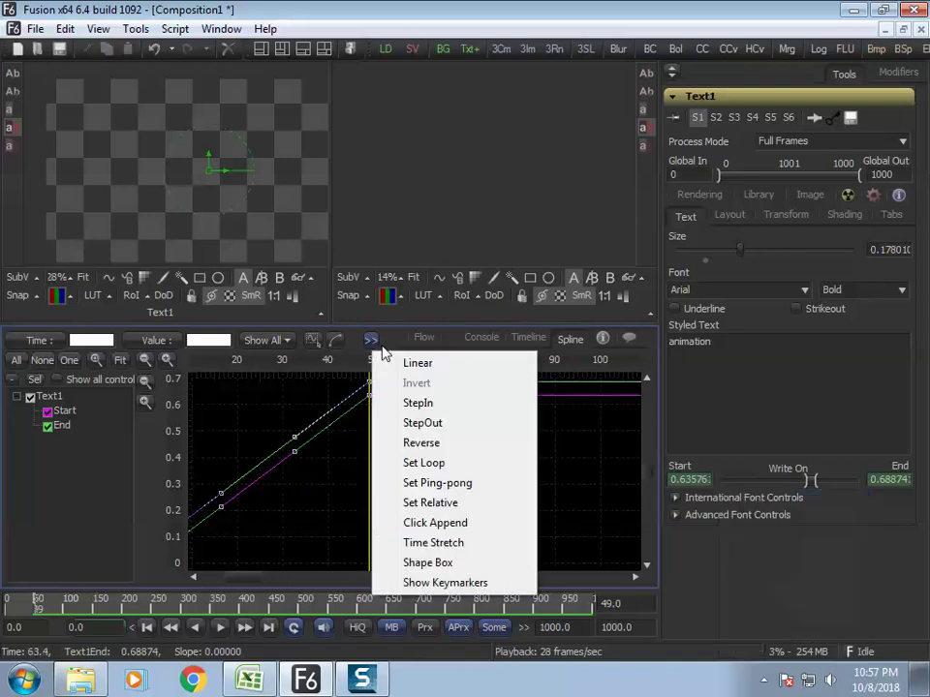
{"action": "left_click", "coordinate": [449, 492]}
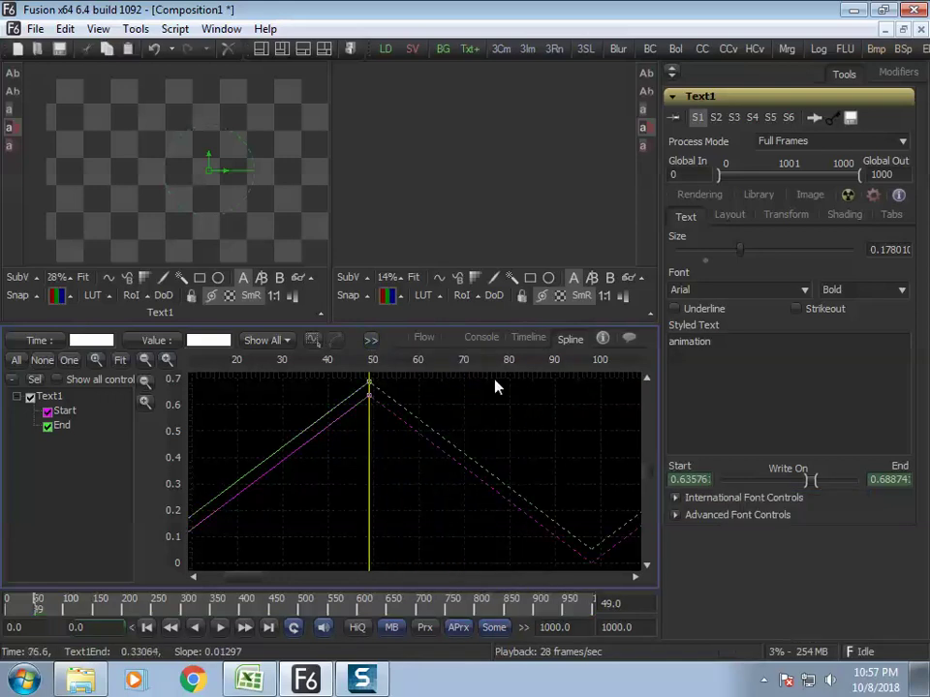
Play back the ping-pong letter animation, first with the node flow displayed and again with the splines displayed
{"action": "left_click", "coordinate": [424, 340]}
{"action": "key", "text": "space"}
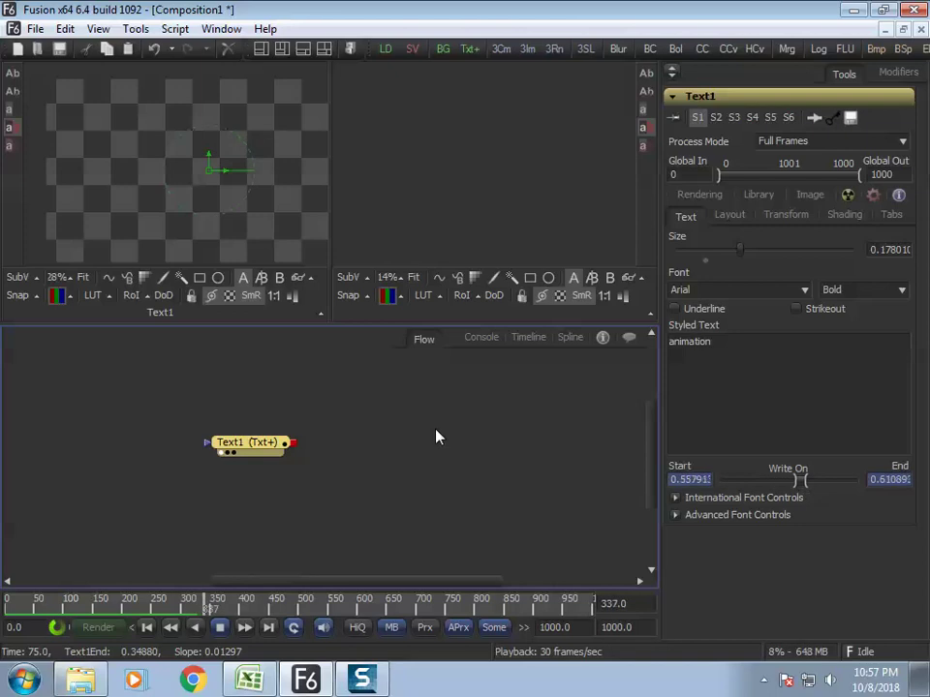
{"action": "key", "text": "space"}
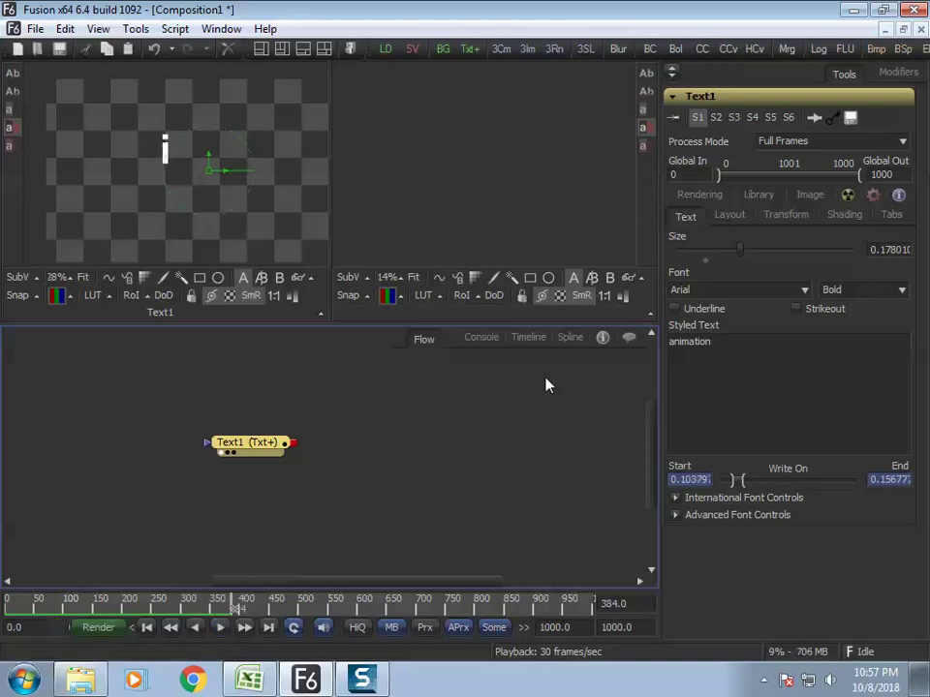
{"action": "key", "text": "space"}
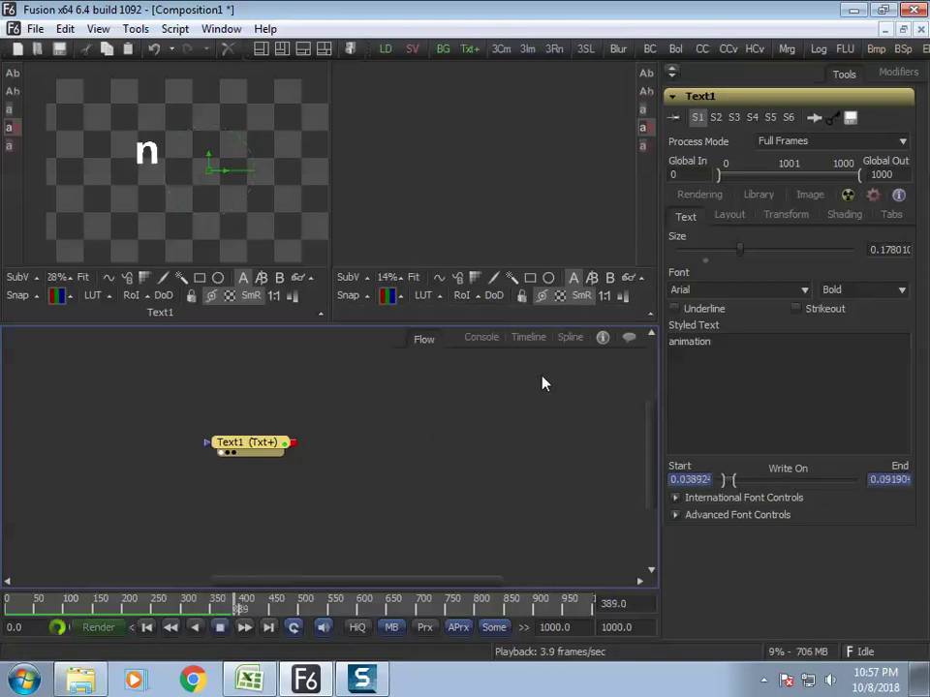
{"action": "left_click", "coordinate": [570, 338]}
{"action": "key", "text": "space"}
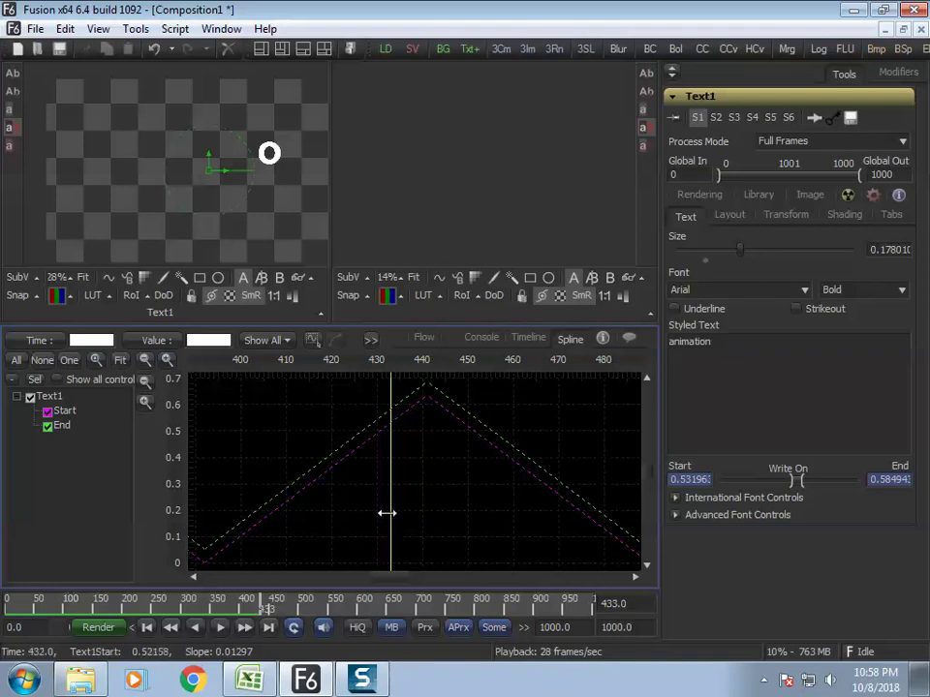
From frame 0, review the loop options for the selected Start and End keyframes, and play back the animation against its splines
{"action": "key", "text": "shift+Left"}
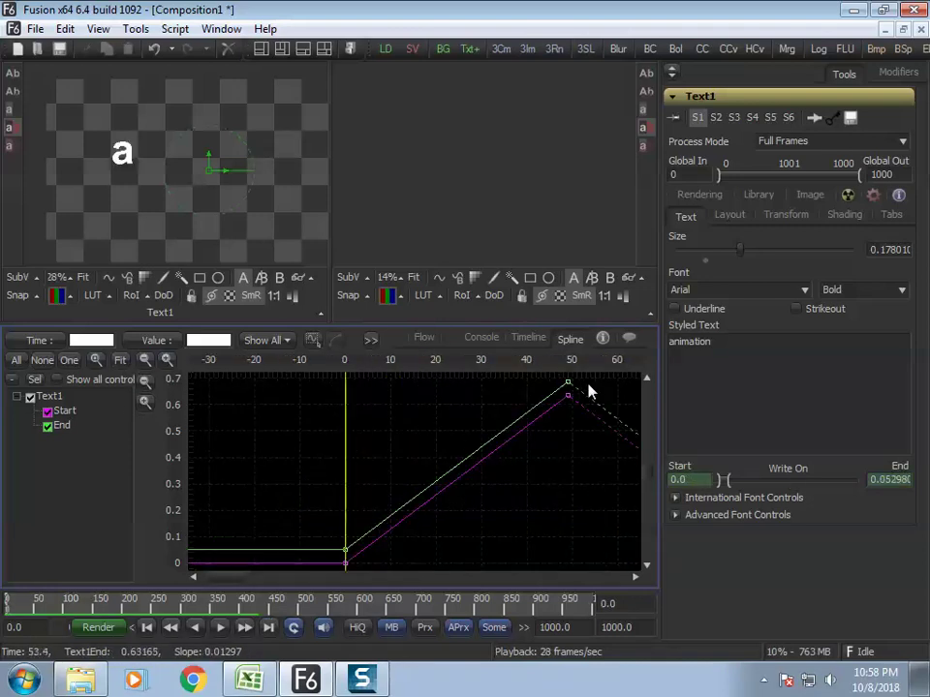
{"action": "left_click_drag", "start_coordinate": [588, 379], "coordinate": [351, 554]}
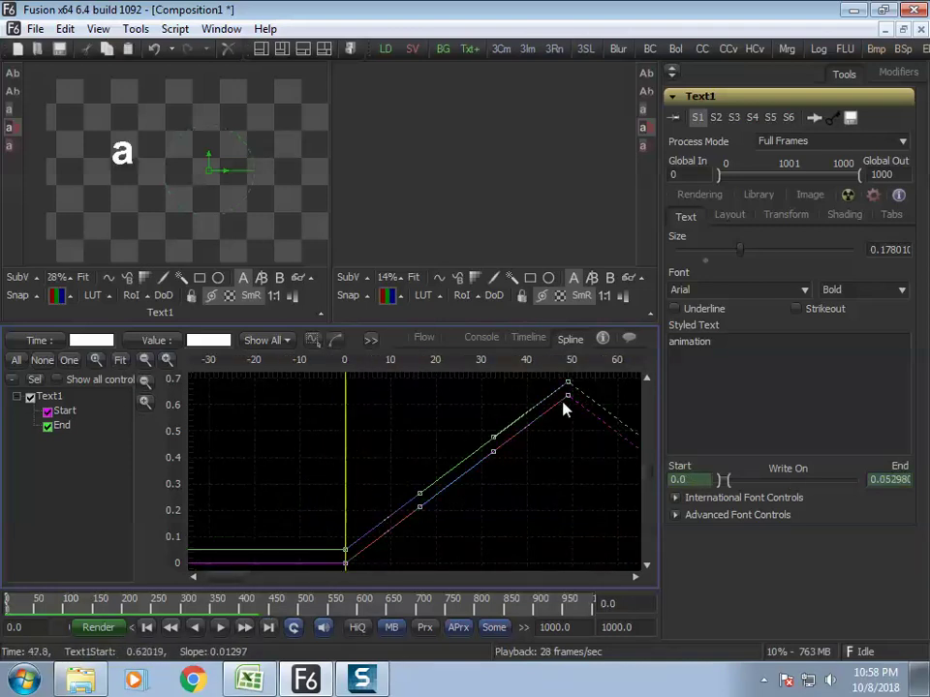
{"action": "left_click", "coordinate": [370, 341]}
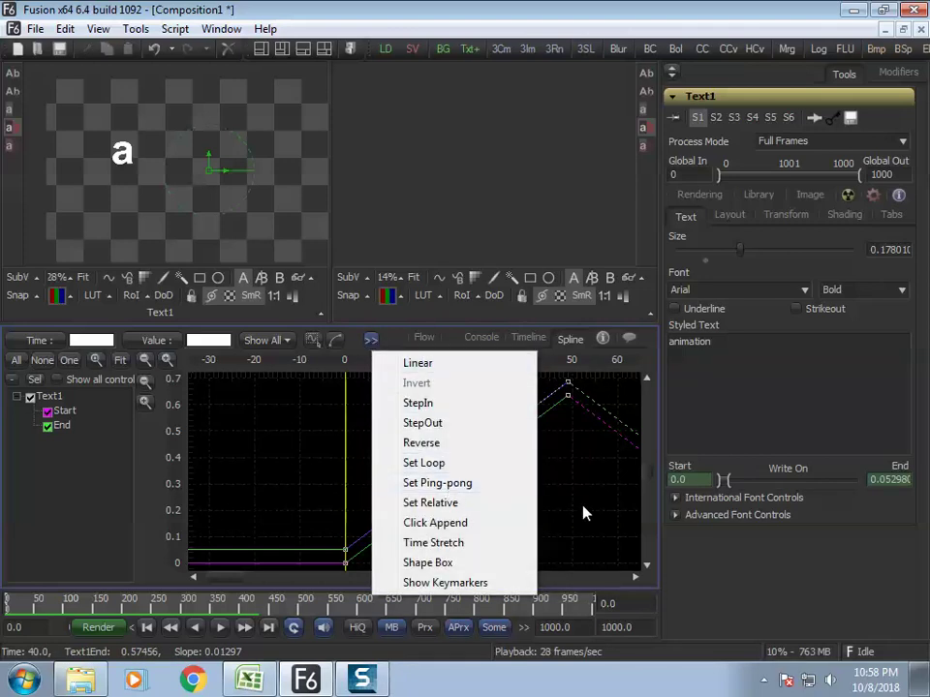
{"action": "left_click", "coordinate": [540, 505]}
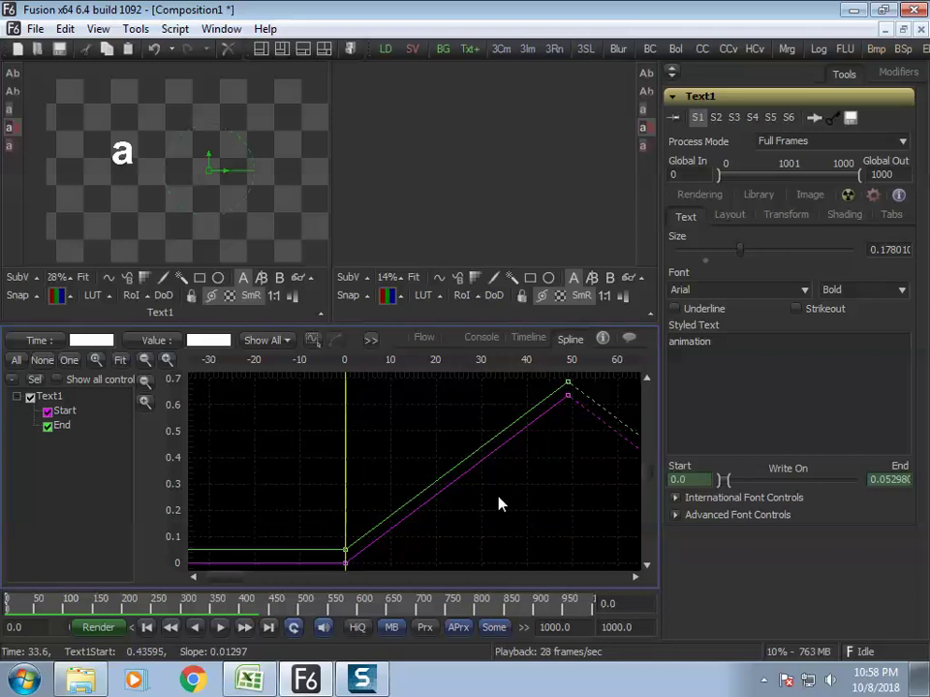
{"action": "key", "text": "space"}
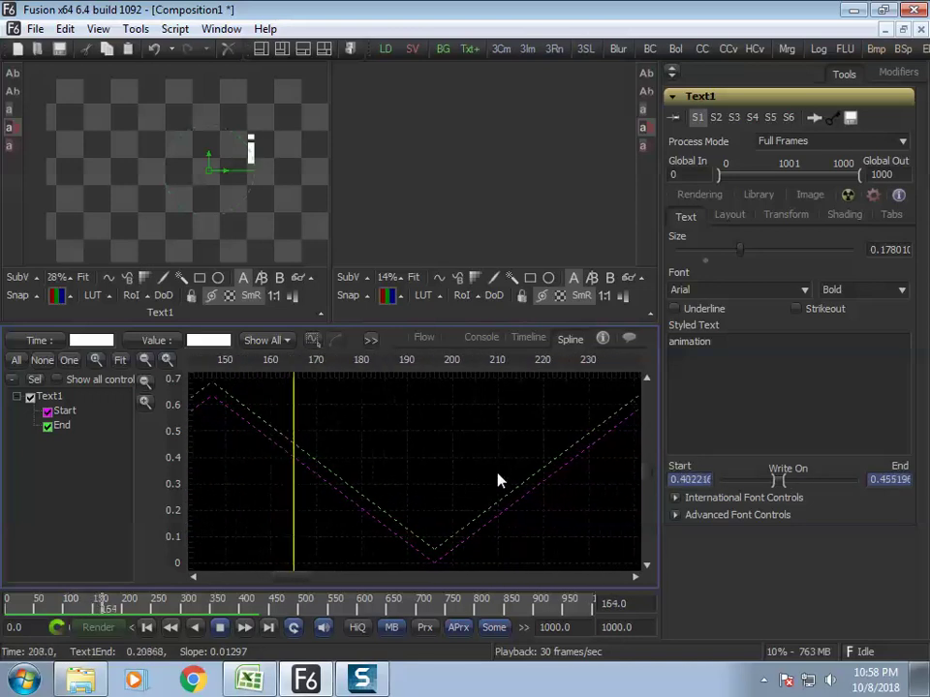
{"action": "key", "text": "space"}
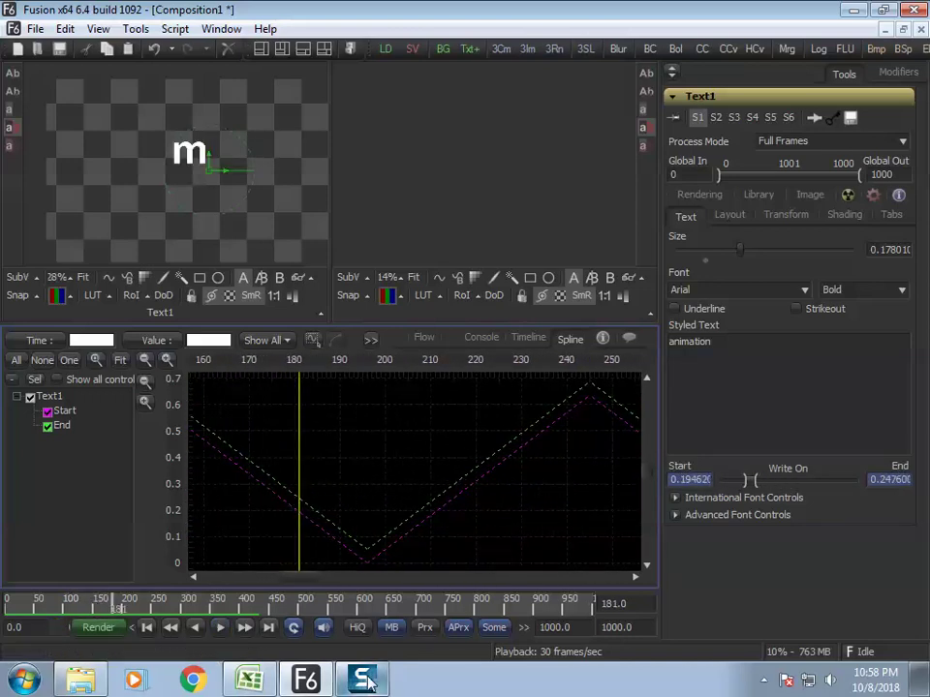